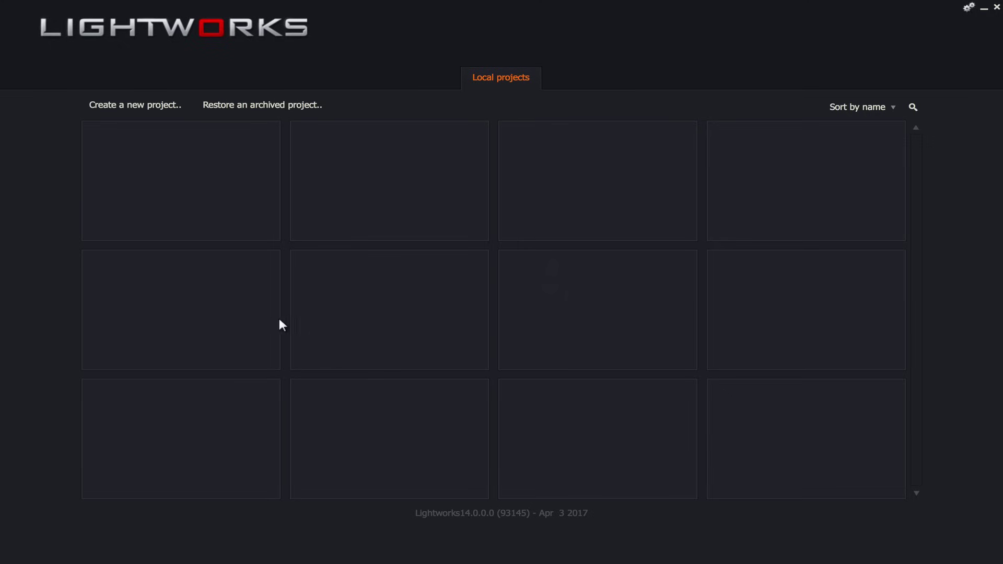
Step: Create a new project named 'First Movie' with its frame rate set to Auto
{"action": "left_click", "coordinate": [156, 107]}
{"action": "left_click", "coordinate": [584, 266]}
{"action": "type", "text": "First Movie"}
{"action": "left_click", "coordinate": [588, 295]}
{"action": "left_click", "coordinate": [564, 323]}
{"action": "left_click", "coordinate": [421, 313]}
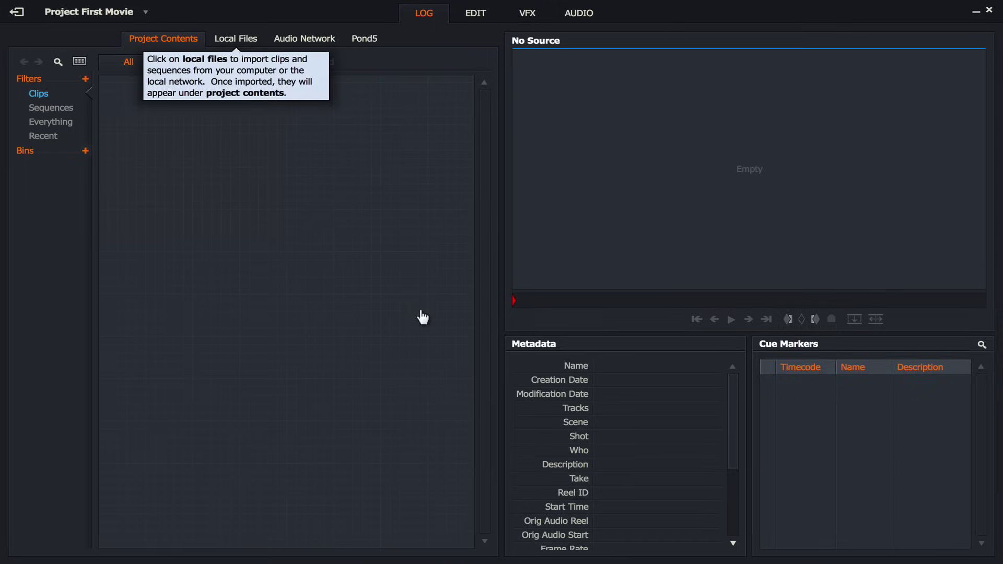
Step: Select every .mov city clip in Local Files and import them into First Movie
{"action": "left_click", "coordinate": [241, 46]}
{"action": "scroll", "coordinate": [196, 292], "scroll_direction": "down", "scroll_amount": 5}
{"action": "scroll", "coordinate": [199, 302], "scroll_direction": "up", "scroll_amount": 5}
{"action": "scroll", "coordinate": [195, 293], "scroll_direction": "down", "scroll_amount": 5}
{"action": "scroll", "coordinate": [195, 292], "scroll_direction": "up", "scroll_amount": 5}
{"action": "left_click", "coordinate": [89, 88]}
{"action": "left_click", "coordinate": [50, 541]}
Step: Switch the bin to a detailed list and give the city clip Reel ID 1
{"action": "left_click", "coordinate": [81, 62]}
{"action": "scroll", "coordinate": [364, 354], "scroll_direction": "down", "scroll_amount": 4}
{"action": "scroll", "coordinate": [363, 354], "scroll_direction": "up", "scroll_amount": 4}
{"action": "scroll", "coordinate": [363, 354], "scroll_direction": "down", "scroll_amount": 4}
{"action": "scroll", "coordinate": [364, 355], "scroll_direction": "up", "scroll_amount": 5}
{"action": "left_click", "coordinate": [333, 346]}
{"action": "type", "text": "1"}
{"action": "scroll", "coordinate": [350, 324], "scroll_direction": "down", "scroll_amount": 3}
{"action": "left_click", "coordinate": [350, 324]}
{"action": "scroll", "coordinate": [349, 285], "scroll_direction": "up", "scroll_amount": 3}
{"action": "scroll", "coordinate": [349, 286], "scroll_direction": "down", "scroll_amount": 3}
{"action": "scroll", "coordinate": [350, 285], "scroll_direction": "up", "scroll_amount": 3}
Step: Set Reel IDs busy_intersection 2, clip 14 3 and clip 11 4
{"action": "left_click", "coordinate": [339, 292]}
{"action": "type", "text": "2"}
{"action": "key", "text": "Return"}
{"action": "left_click", "coordinate": [324, 244]}
{"action": "type", "text": "3"}
{"action": "left_click", "coordinate": [323, 186]}
{"action": "left_click", "coordinate": [324, 147]}
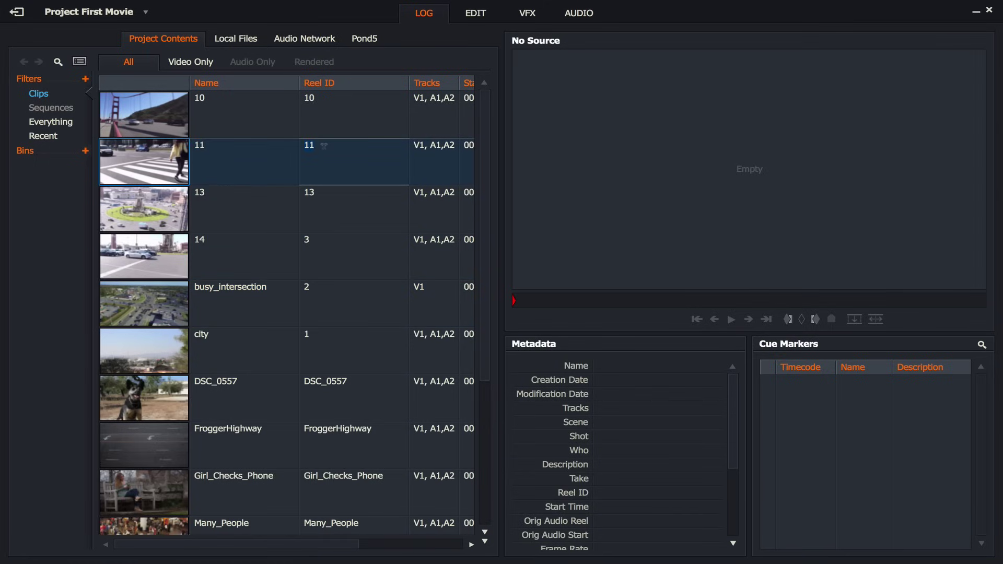
{"action": "type", "text": "4"}
Step: Set Reel IDs Tampa_Traffic__1_ 5, Times_Square_Sidewalk 6, subwaytrain 7 and MVI_6838 8
{"action": "scroll", "coordinate": [328, 309], "scroll_direction": "down", "scroll_amount": 1}
{"action": "scroll", "coordinate": [328, 309], "scroll_direction": "down", "scroll_amount": 4}
{"action": "left_click", "coordinate": [363, 452]}
{"action": "left_click", "coordinate": [362, 453]}
{"action": "type", "text": "5"}
{"action": "left_click", "coordinate": [351, 497]}
{"action": "type", "text": "6"}
{"action": "left_click", "coordinate": [353, 406]}
{"action": "type", "text": "7"}
{"action": "left_click", "coordinate": [350, 346]}
{"action": "type", "text": "8"}
Step: Set Reel IDs Many_People 10, Girl_Checks_Phone 11, FroggerHighway 12 and DSC_0557 13
{"action": "left_click", "coordinate": [355, 306]}
{"action": "type", "text": "10"}
{"action": "left_click", "coordinate": [343, 259]}
{"action": "type", "text": "11"}
{"action": "left_click", "coordinate": [349, 221]}
{"action": "type", "text": "12"}
{"action": "scroll", "coordinate": [352, 208], "scroll_direction": "up", "scroll_amount": 2}
{"action": "scroll", "coordinate": [352, 208], "scroll_direction": "up", "scroll_amount": 3}
{"action": "left_click", "coordinate": [351, 386]}
{"action": "type", "text": "13"}
Step: Sort the clip list ascending by the Reel ID column
{"action": "left_click", "coordinate": [320, 85]}
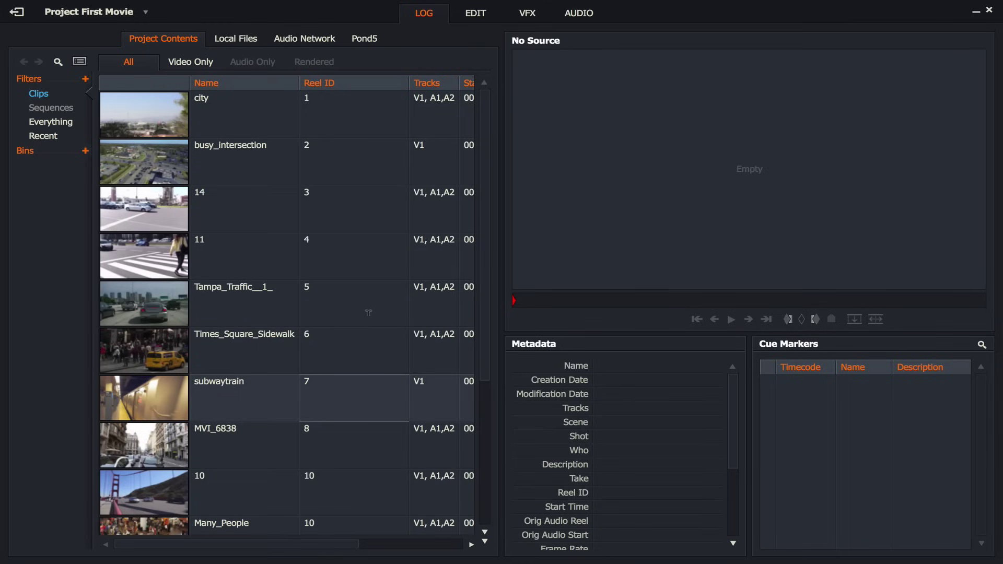
Step: Play the city clip and drag its in and out markers around a short opening section
{"action": "left_click", "coordinate": [172, 124]}
{"action": "key", "text": "space"}
{"action": "key", "text": "space"}
{"action": "key", "text": "space"}
{"action": "key", "text": "space"}
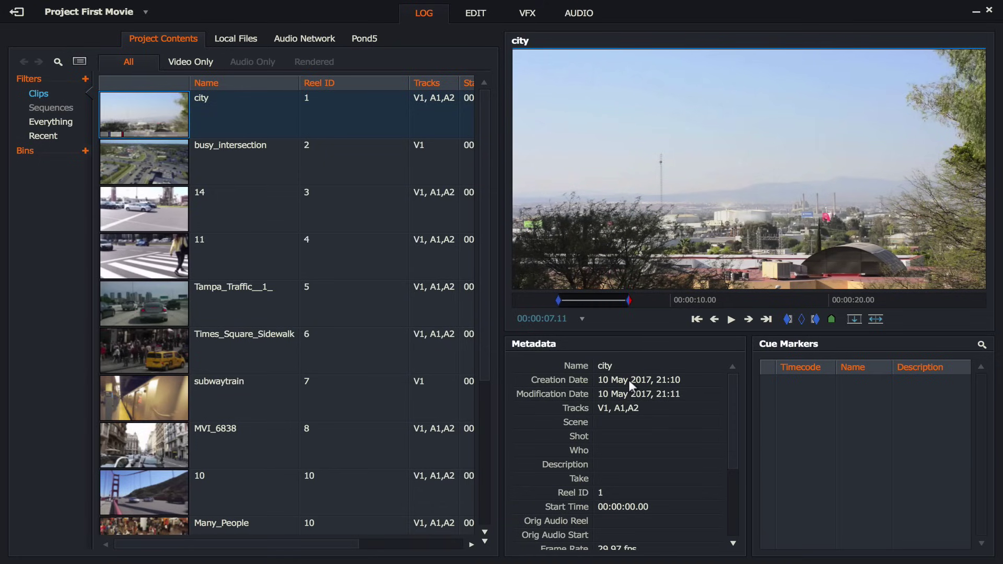
{"action": "left_click_drag", "start_coordinate": [629, 300], "coordinate": [641, 300]}
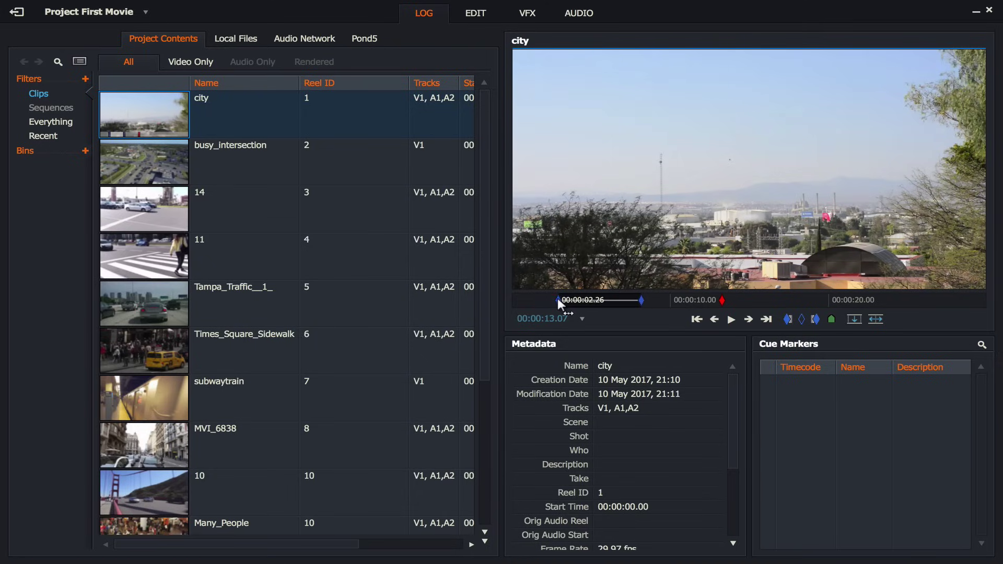
{"action": "left_click_drag", "start_coordinate": [558, 300], "coordinate": [562, 301]}
{"action": "left_click_drag", "start_coordinate": [641, 301], "coordinate": [638, 301]}
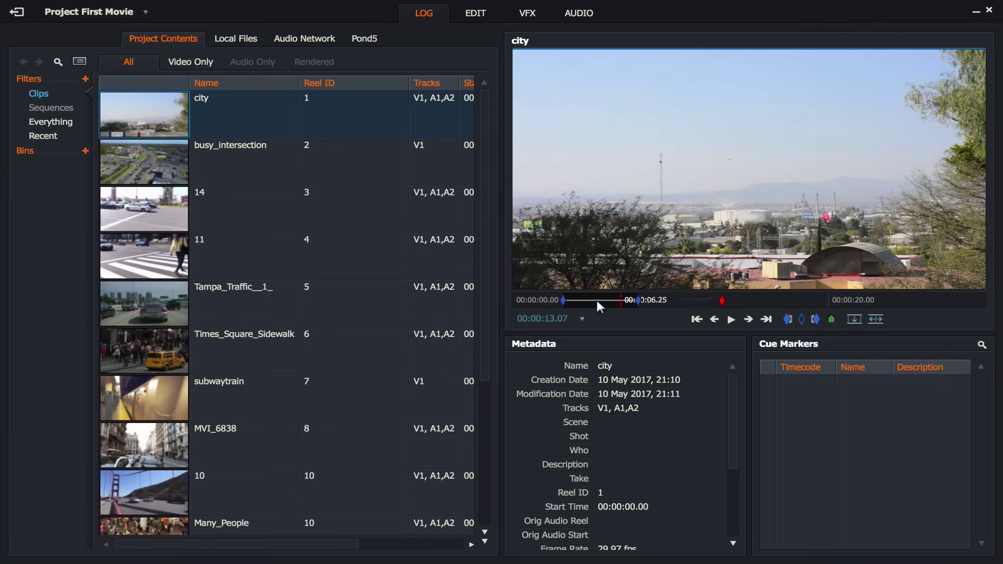
Step: Mark in and out points during playback on busy_intersection and clip 14
{"action": "left_click", "coordinate": [174, 156]}
{"action": "key", "text": "space"}
{"action": "key", "text": "i"}
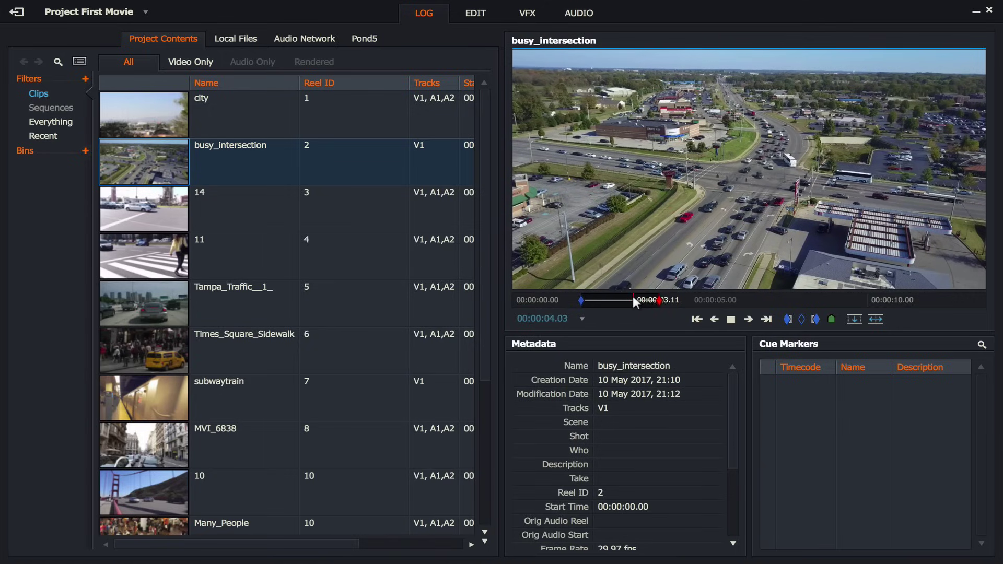
{"action": "key", "text": "o"}
{"action": "key", "text": "space"}
{"action": "left_click", "coordinate": [166, 210]}
{"action": "key", "text": "space"}
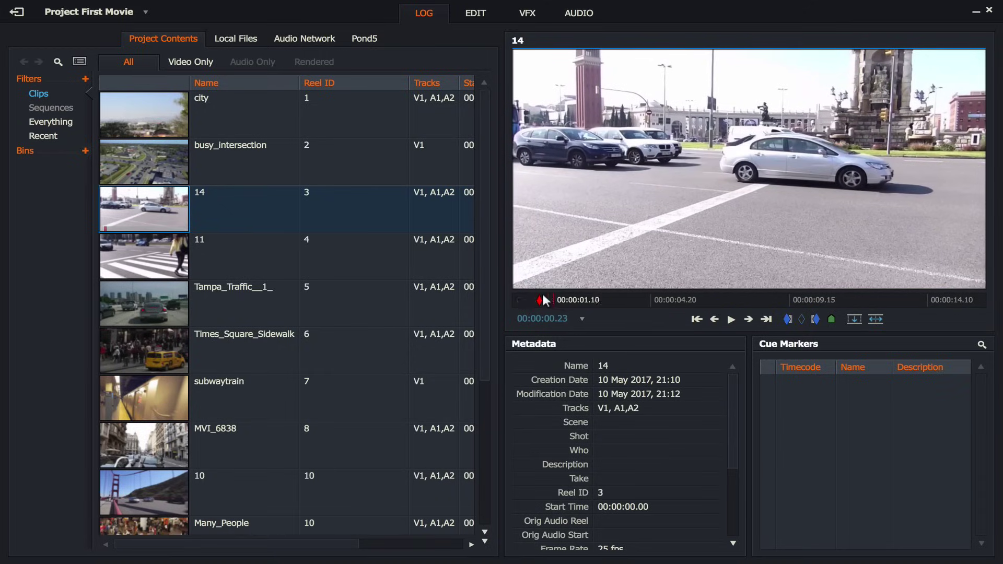
{"action": "key", "text": "space"}
{"action": "key", "text": "i"}
{"action": "key", "text": "o"}
{"action": "key", "text": "space"}
Step: Mark in and out points during playback on clip 11 and Tampa_Traffic__1_
{"action": "left_click", "coordinate": [162, 258]}
{"action": "key", "text": "space"}
{"action": "key", "text": "i"}
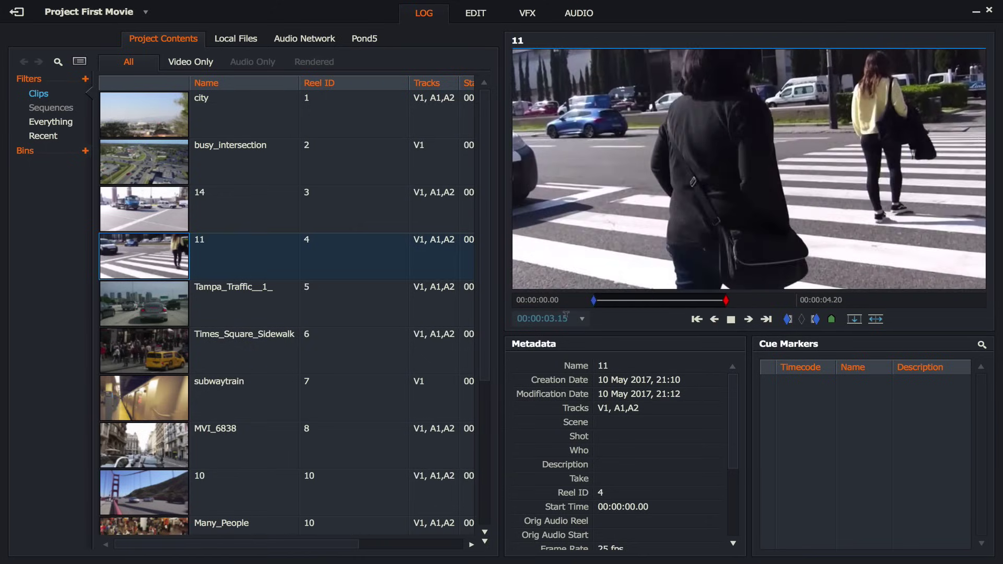
{"action": "key", "text": "o"}
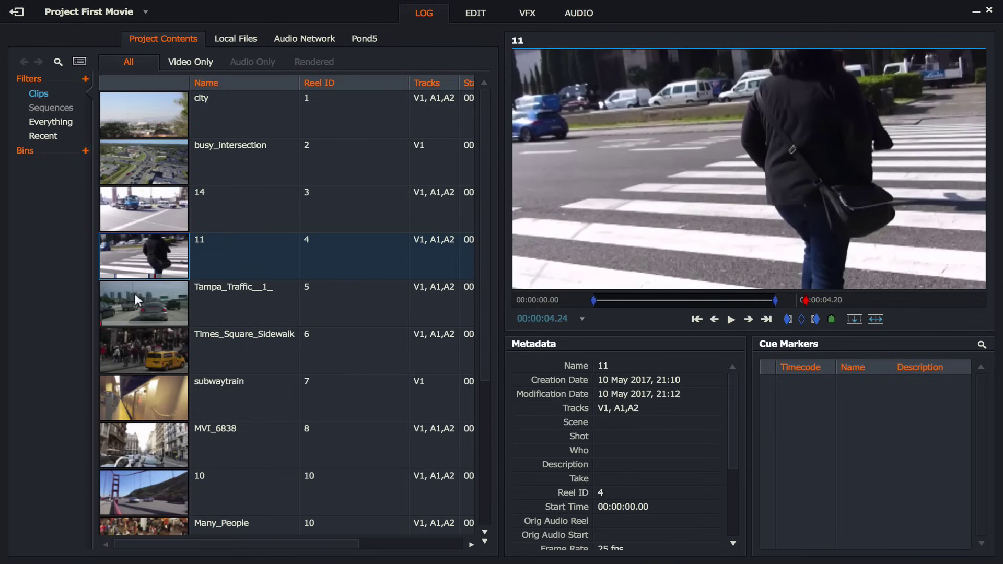
{"action": "left_click", "coordinate": [137, 296]}
{"action": "key", "text": "space"}
{"action": "key", "text": "i"}
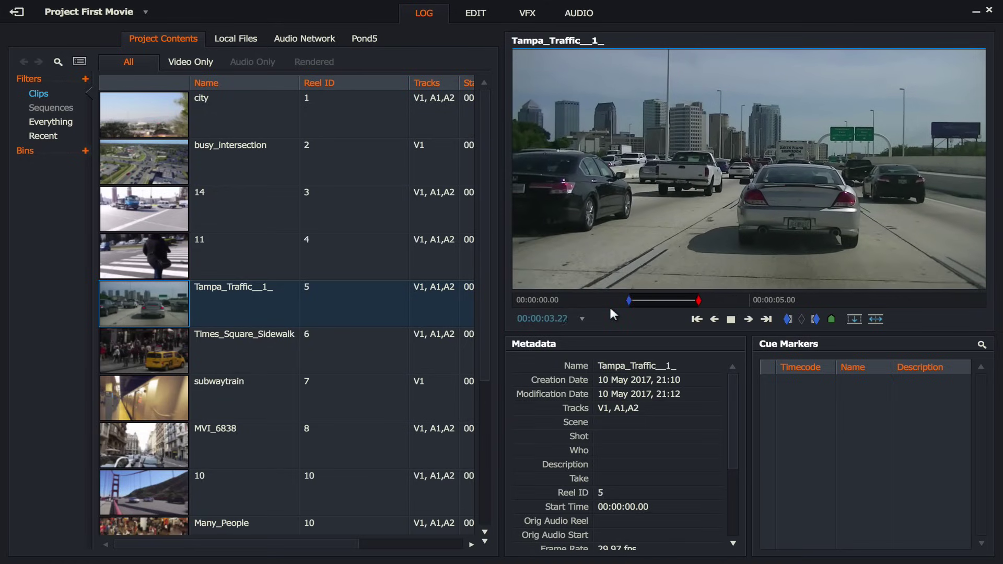
{"action": "key", "text": "o"}
{"action": "key", "text": "space"}
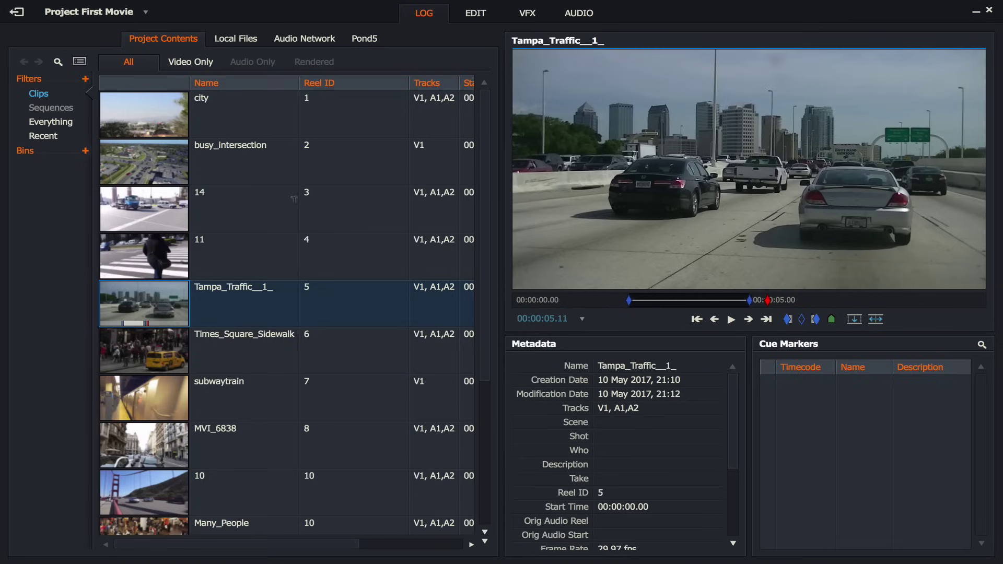
Step: Switch to the Edit workspace, enlarge the bin, and list clips ascending by Reel ID
{"action": "left_click", "coordinate": [471, 19]}
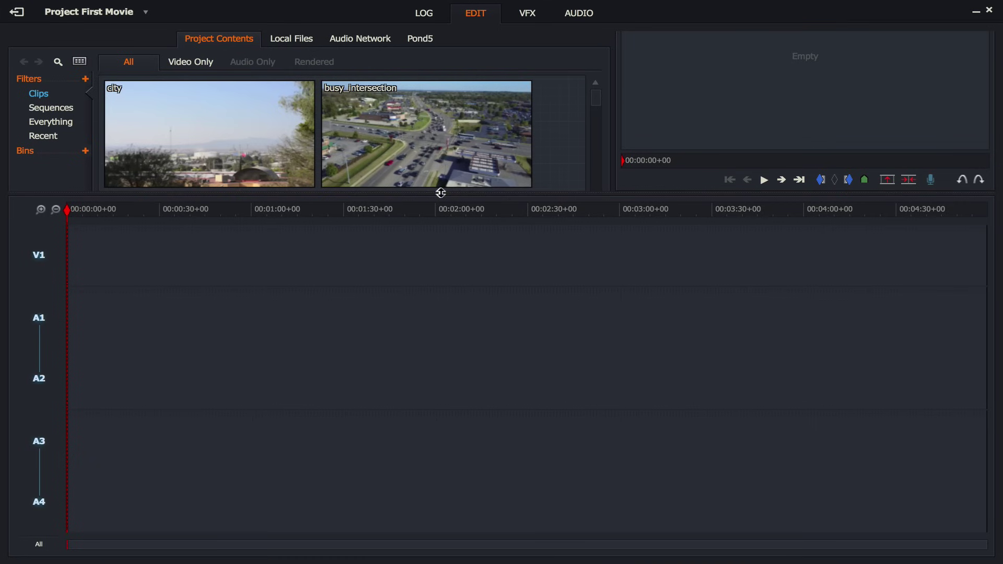
{"action": "left_click_drag", "start_coordinate": [441, 193], "coordinate": [433, 363]}
{"action": "left_click", "coordinate": [79, 62]}
{"action": "left_click", "coordinate": [337, 83]}
{"action": "left_click", "coordinate": [337, 83]}
{"action": "left_click_drag", "start_coordinate": [610, 230], "coordinate": [432, 240]}
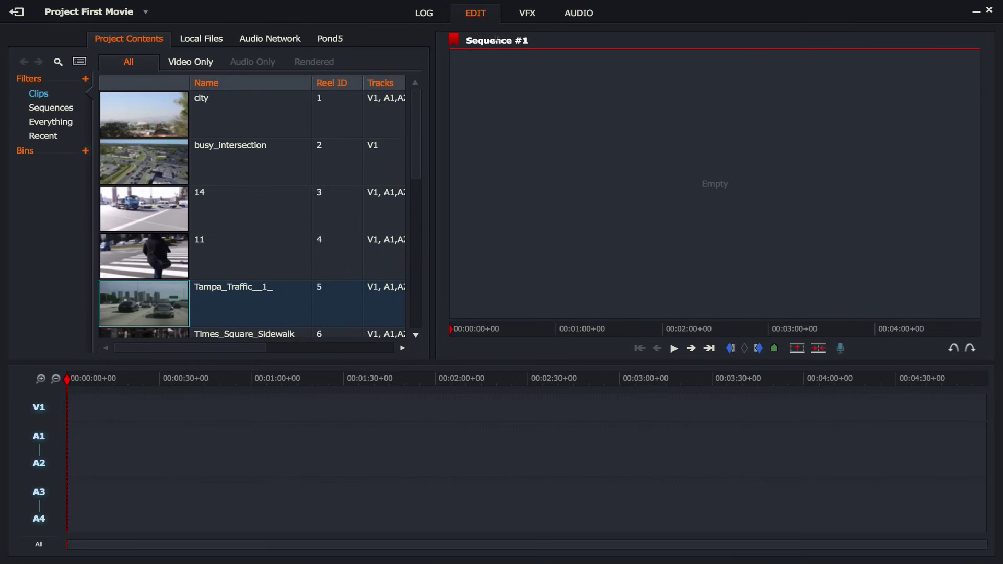
Step: Rename Sequence #1 to Film 1, show clips only, and drop city onto V1
{"action": "left_click", "coordinate": [61, 124]}
{"action": "left_click", "coordinate": [250, 78]}
{"action": "type", "text": "Film 1"}
{"action": "key", "text": "Return"}
{"action": "left_click", "coordinate": [39, 93]}
{"action": "left_click_drag", "start_coordinate": [159, 112], "coordinate": [82, 384]}
Step: Place city at the start of V1, then add busy_intersection, 14, 11 and Tampa_Traffic__1_ in order
{"action": "mouse_move", "coordinate": [65, 375]}
{"action": "left_mouse_down"}
{"action": "mouse_move", "coordinate": [435, 391]}
{"action": "mouse_move", "coordinate": [220, 395]}
{"action": "mouse_move", "coordinate": [196, 392]}
{"action": "mouse_move", "coordinate": [575, 395]}
{"action": "mouse_move", "coordinate": [165, 424]}
{"action": "mouse_move", "coordinate": [529, 372]}
{"action": "mouse_move", "coordinate": [197, 419]}
{"action": "mouse_move", "coordinate": [208, 420]}
{"action": "left_mouse_up"}
{"action": "left_click", "coordinate": [644, 352]}
{"action": "left_click_drag", "start_coordinate": [175, 120], "coordinate": [67, 425]}
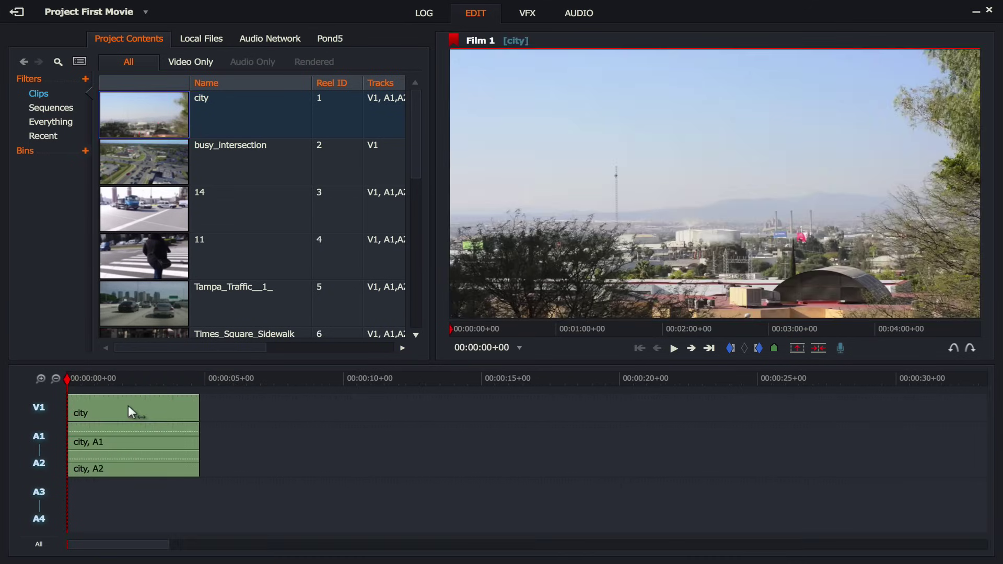
{"action": "left_click_drag", "start_coordinate": [137, 158], "coordinate": [202, 419]}
{"action": "left_click_drag", "start_coordinate": [150, 212], "coordinate": [286, 416]}
{"action": "left_click_drag", "start_coordinate": [158, 252], "coordinate": [371, 453]}
{"action": "left_click_drag", "start_coordinate": [155, 294], "coordinate": [465, 448]}
Step: Play the Film 1 sequence from the start to review the edit
{"action": "left_click_drag", "start_coordinate": [104, 381], "coordinate": [62, 381]}
{"action": "key", "text": "space"}
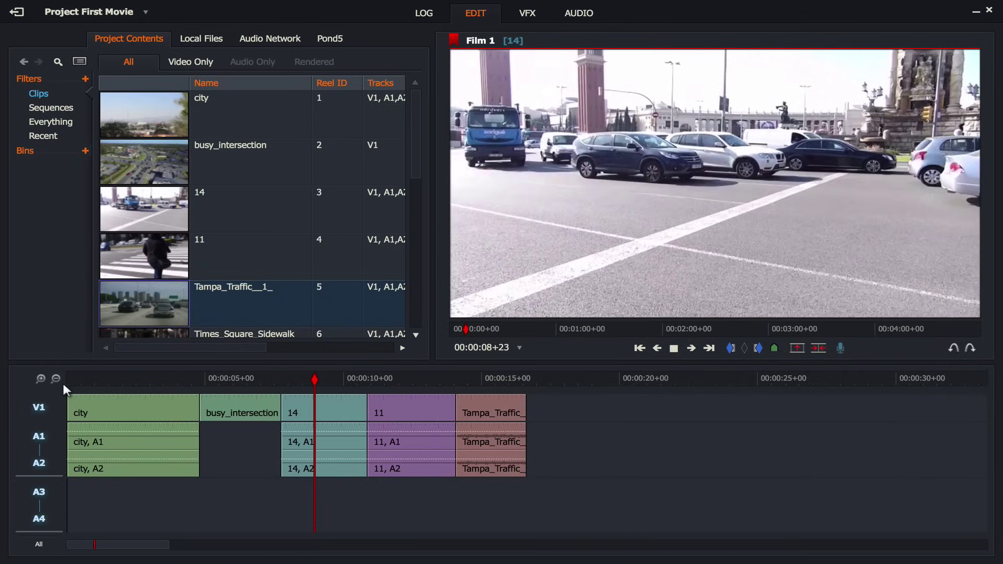
{"action": "key", "text": "space"}
{"action": "left_click_drag", "start_coordinate": [101, 386], "coordinate": [48, 381]}
{"action": "key", "text": "space"}
{"action": "key", "text": "space"}
{"action": "left_click_drag", "start_coordinate": [93, 384], "coordinate": [45, 390]}
{"action": "key", "text": "space"}
{"action": "left_click", "coordinate": [85, 383]}
{"action": "key", "text": "Home"}
{"action": "key", "text": "space"}
{"action": "key", "text": "space"}
Step: Zoom into the timeline, trim the end of city to about 3 seconds, and replay
{"action": "left_click", "coordinate": [42, 380]}
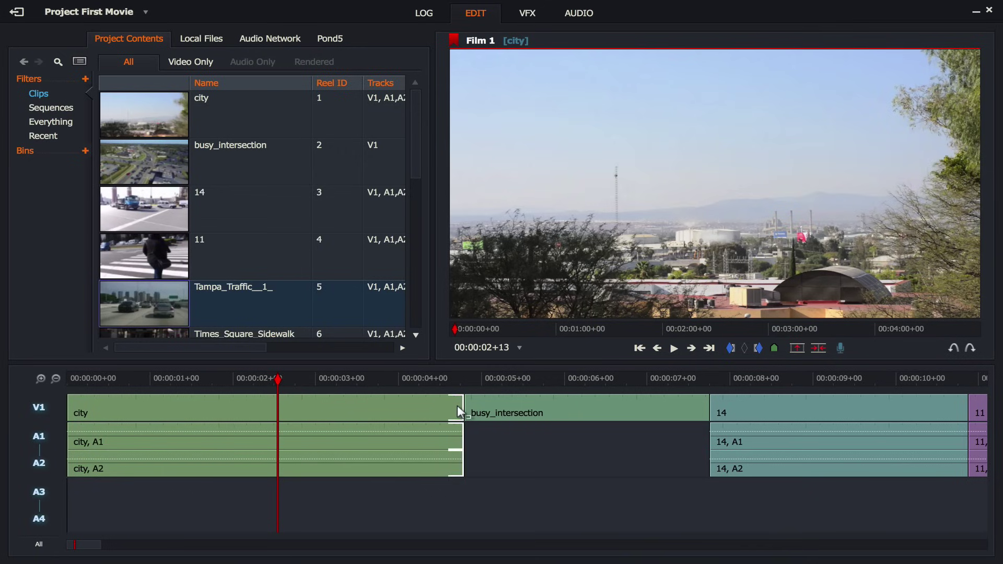
{"action": "left_click_drag", "start_coordinate": [431, 408], "coordinate": [307, 402]}
{"action": "key", "text": "Home"}
{"action": "key", "text": "space"}
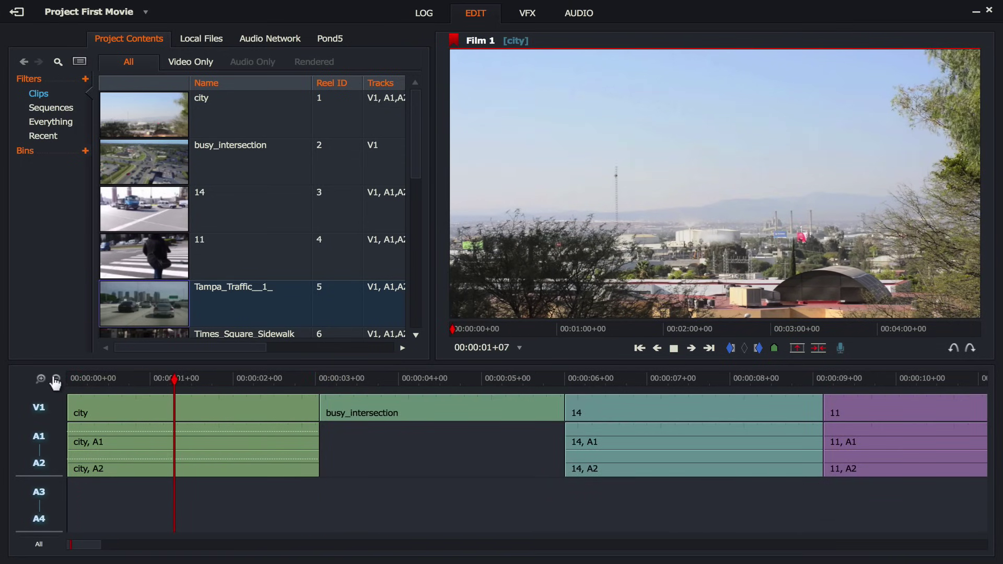
{"action": "key", "text": "space"}
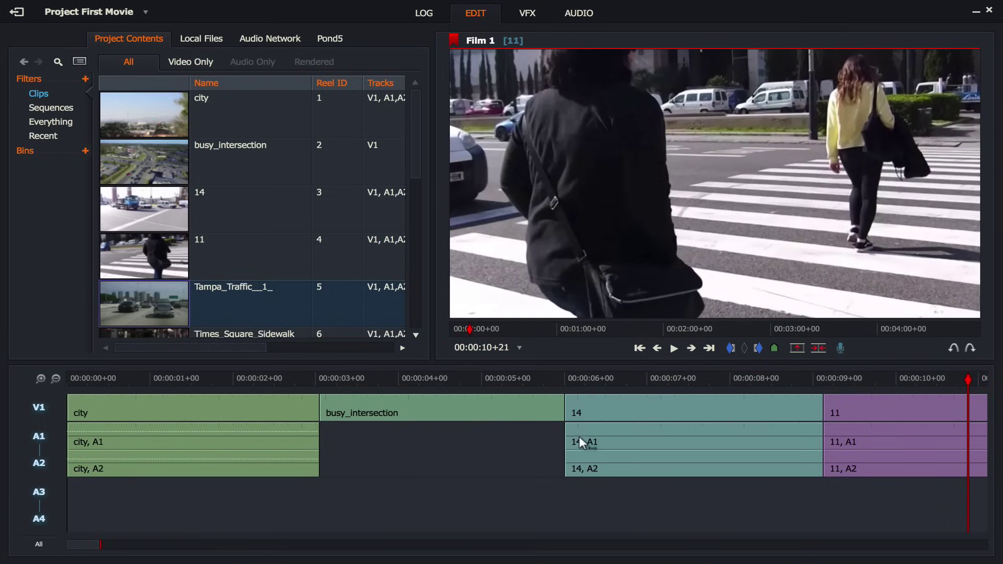
Step: Move the 14/11 cut earlier to shorten clip 14, then extend clip 11's end
{"action": "left_click_drag", "start_coordinate": [296, 382], "coordinate": [468, 378]}
{"action": "left_click_drag", "start_coordinate": [98, 545], "coordinate": [136, 544]}
{"action": "key", "text": "space"}
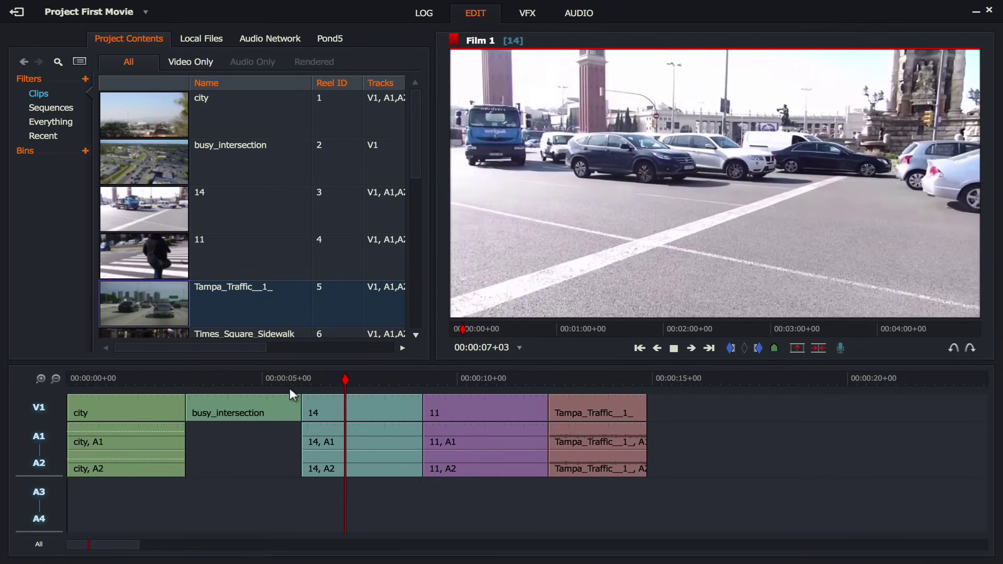
{"action": "left_click", "coordinate": [413, 411]}
{"action": "mouse_move", "coordinate": [412, 411]}
{"action": "left_mouse_down"}
{"action": "mouse_move", "coordinate": [392, 407]}
{"action": "mouse_move", "coordinate": [400, 407]}
{"action": "left_mouse_up"}
{"action": "left_click", "coordinate": [293, 379]}
{"action": "key", "text": "space"}
{"action": "key", "text": "space"}
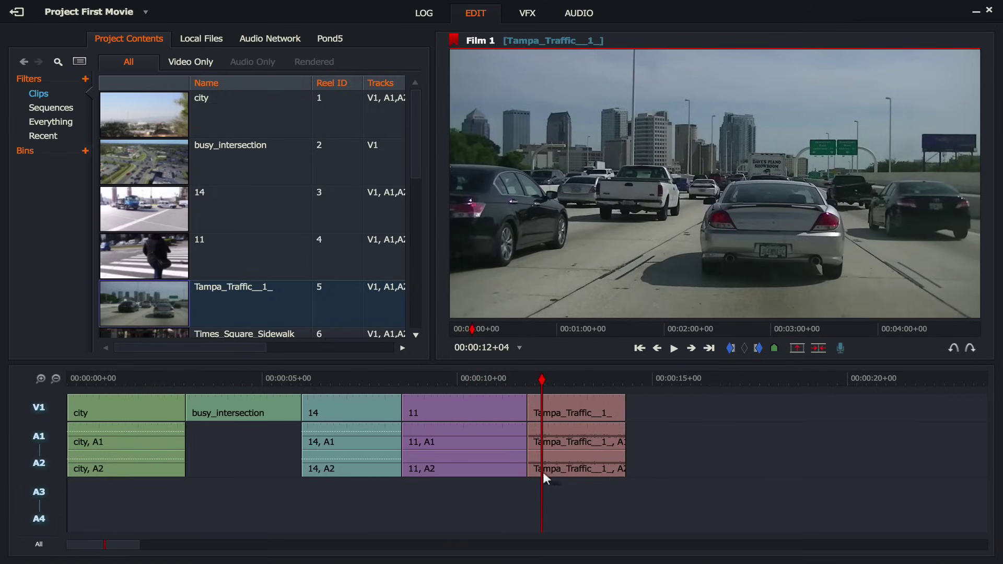
{"action": "left_click_drag", "start_coordinate": [525, 409], "coordinate": [377, 378]}
{"action": "key", "text": "space"}
{"action": "key", "text": "space"}
Step: Open Times_Square_Sidewalk as a source and mark in and out points during playback
{"action": "left_click_drag", "start_coordinate": [418, 148], "coordinate": [421, 207]}
{"action": "left_click", "coordinate": [166, 183]}
{"action": "double_click", "coordinate": [166, 180]}
{"action": "left_click", "coordinate": [402, 307]}
{"action": "key", "text": "i"}
{"action": "key", "text": "o"}
{"action": "left_click", "coordinate": [402, 306]}
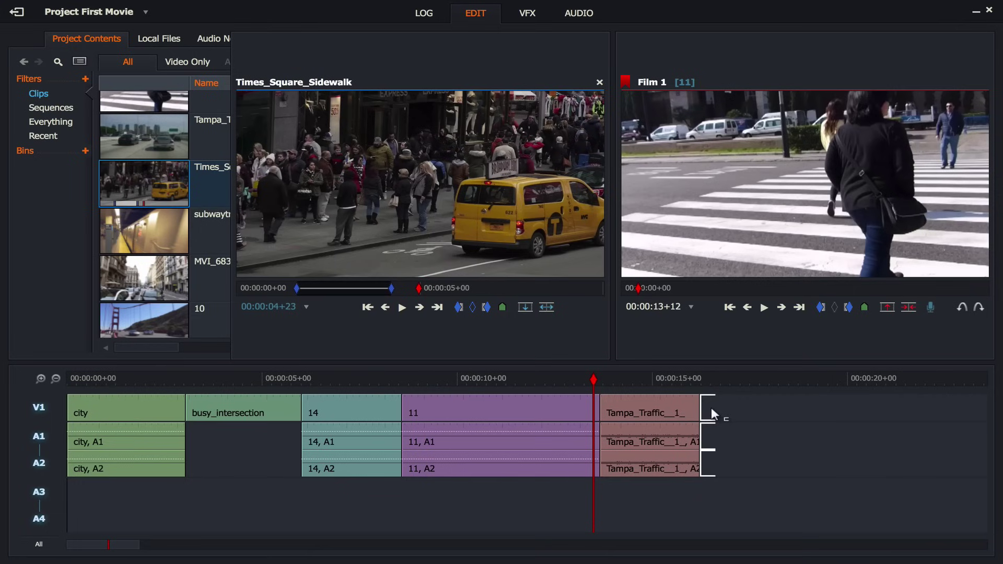
Step: Insert the marked Times Square section at the sequence end after Tampa_Traffic__1_
{"action": "left_click_drag", "start_coordinate": [594, 377], "coordinate": [527, 378]}
{"action": "left_click", "coordinate": [732, 308]}
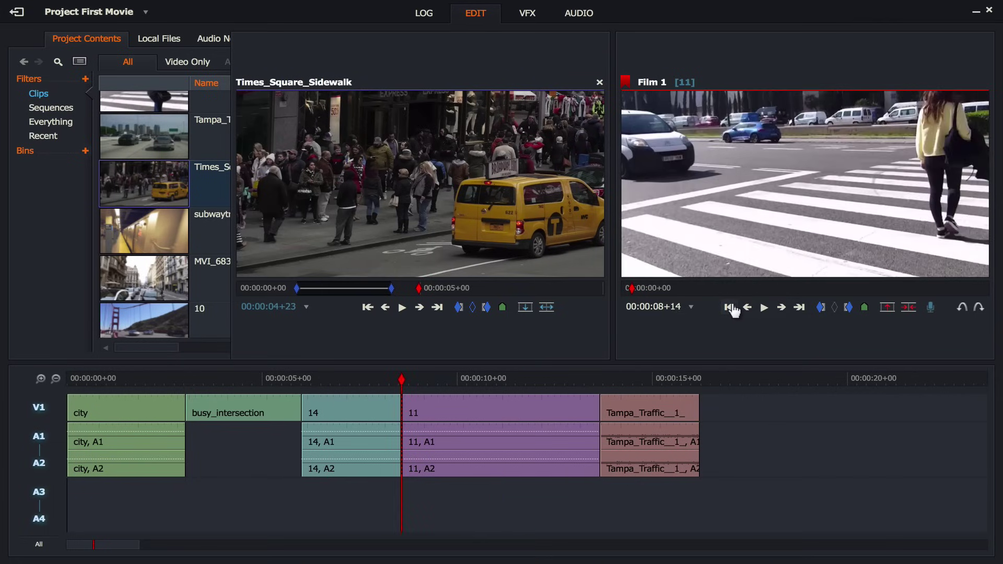
{"action": "left_click", "coordinate": [733, 310]}
{"action": "left_click", "coordinate": [731, 308]}
{"action": "left_click", "coordinate": [800, 309]}
{"action": "left_click", "coordinate": [799, 309]}
{"action": "key", "text": "a"}
{"action": "key", "text": "a"}
{"action": "key", "text": "s"}
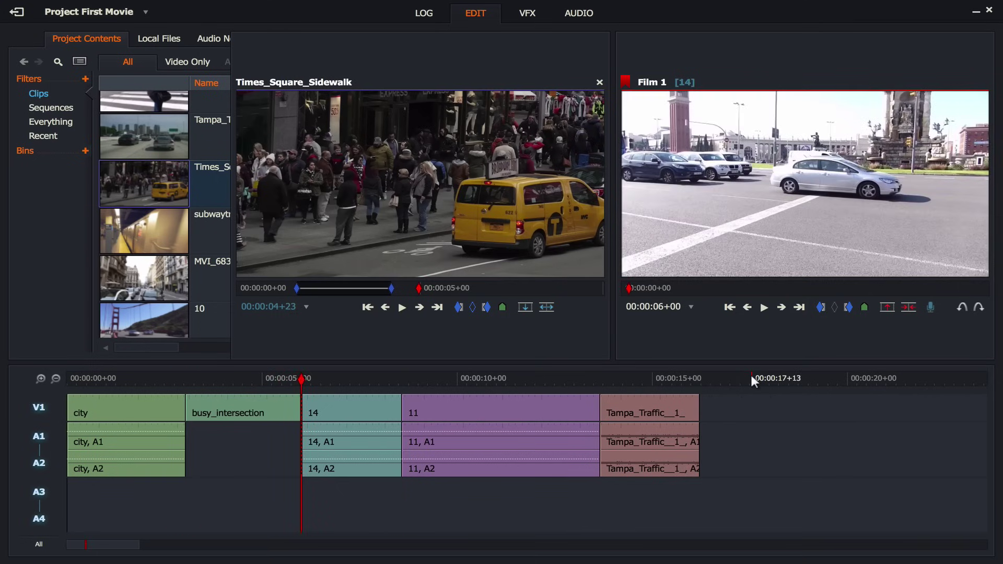
{"action": "key", "text": "s"}
{"action": "key", "text": "s"}
{"action": "key", "text": "s"}
{"action": "left_click", "coordinate": [523, 309]}
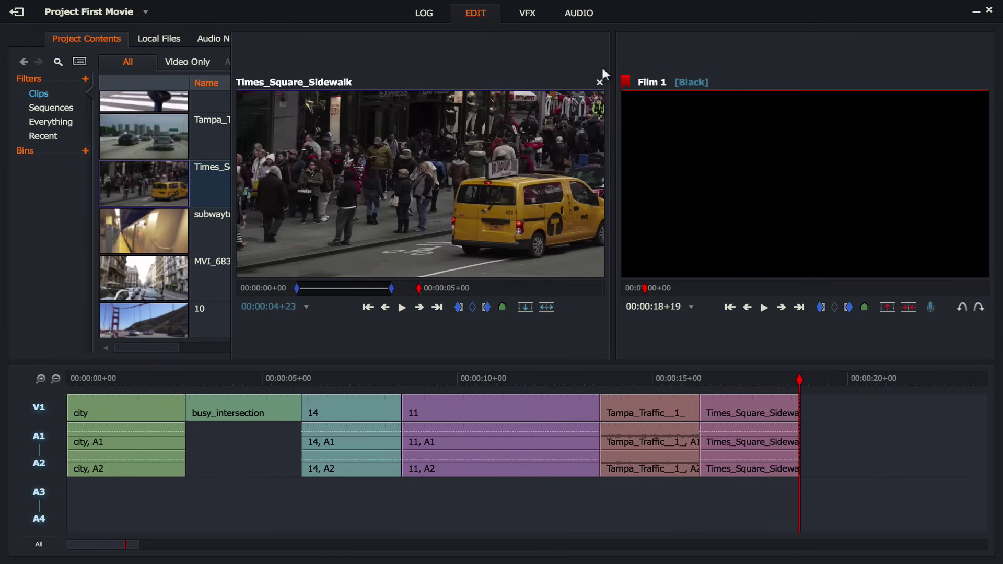
Step: Close the Times_Square_Sidewalk source viewer and play across the Tampa/Times Square cut
{"action": "left_click", "coordinate": [599, 82]}
{"action": "left_click_drag", "start_coordinate": [688, 381], "coordinate": [612, 379]}
{"action": "key", "text": "space"}
Step: Drag Times_Square_Sidewalk's end point right to lengthen the clip
{"action": "left_click", "coordinate": [799, 413]}
{"action": "left_click_drag", "start_coordinate": [799, 413], "coordinate": [842, 406]}
{"action": "left_click", "coordinate": [670, 380]}
Step: Play back the Tampa_Traffic__1_/Times_Square_Sidewalk cut several times to check the trim
{"action": "key", "text": "space"}
{"action": "key", "text": "space"}
{"action": "left_click", "coordinate": [674, 378]}
{"action": "key", "text": "space"}
{"action": "left_click", "coordinate": [674, 379]}
{"action": "key", "text": "space"}
{"action": "left_click", "coordinate": [644, 379]}
{"action": "key", "text": "space"}
Step: In the VFX workspace, drop a Mix > Dissolve onto the Tampa_Traffic__1_/Times_Square_Sidewalk cut
{"action": "left_click", "coordinate": [528, 22]}
{"action": "left_click_drag", "start_coordinate": [437, 459], "coordinate": [438, 379]}
{"action": "left_click", "coordinate": [94, 44]}
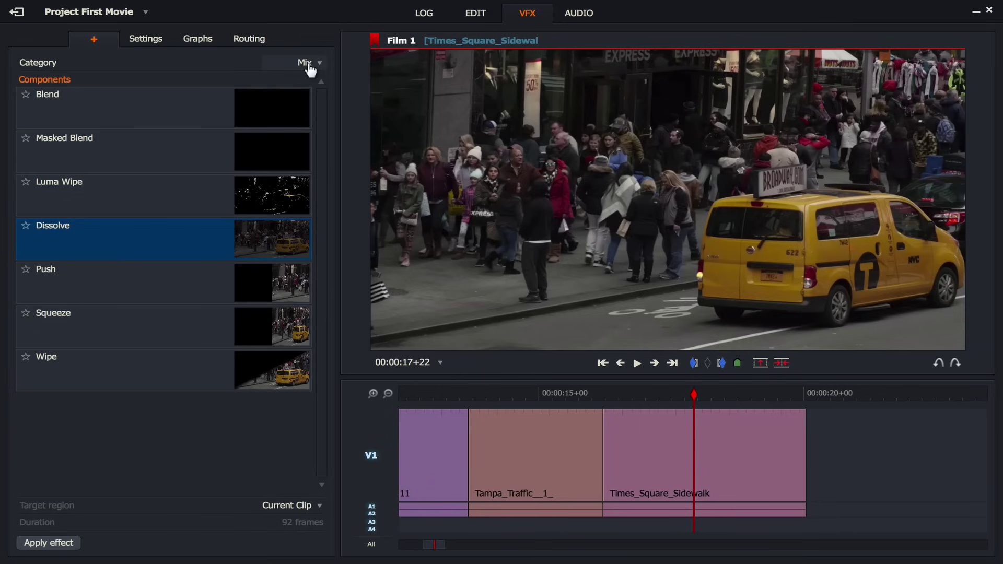
{"action": "left_click", "coordinate": [310, 63]}
{"action": "left_click", "coordinate": [309, 79]}
{"action": "left_click", "coordinate": [297, 68]}
{"action": "left_click", "coordinate": [282, 156]}
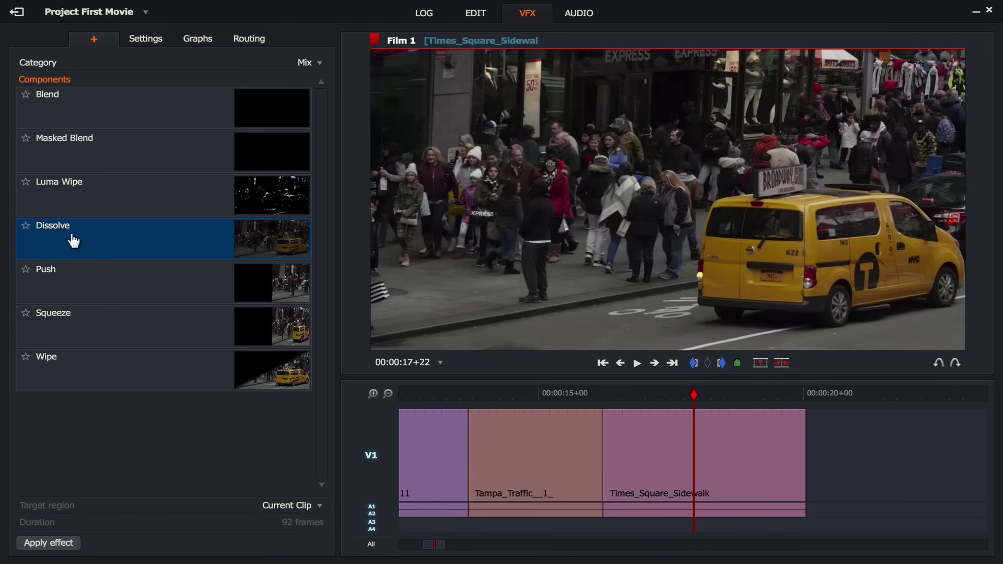
{"action": "left_click_drag", "start_coordinate": [49, 231], "coordinate": [610, 442]}
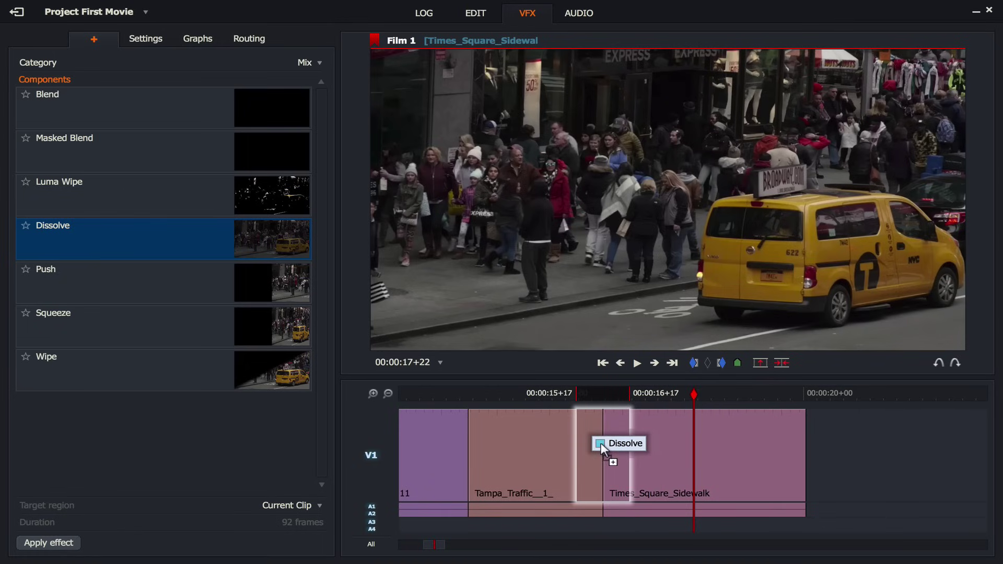
{"action": "left_click_drag", "start_coordinate": [601, 445], "coordinate": [602, 448]}
Step: Play through the dissolve from about 00:00:15+00, then again from 00:00:14+15
{"action": "left_click", "coordinate": [540, 394]}
{"action": "key", "text": "space"}
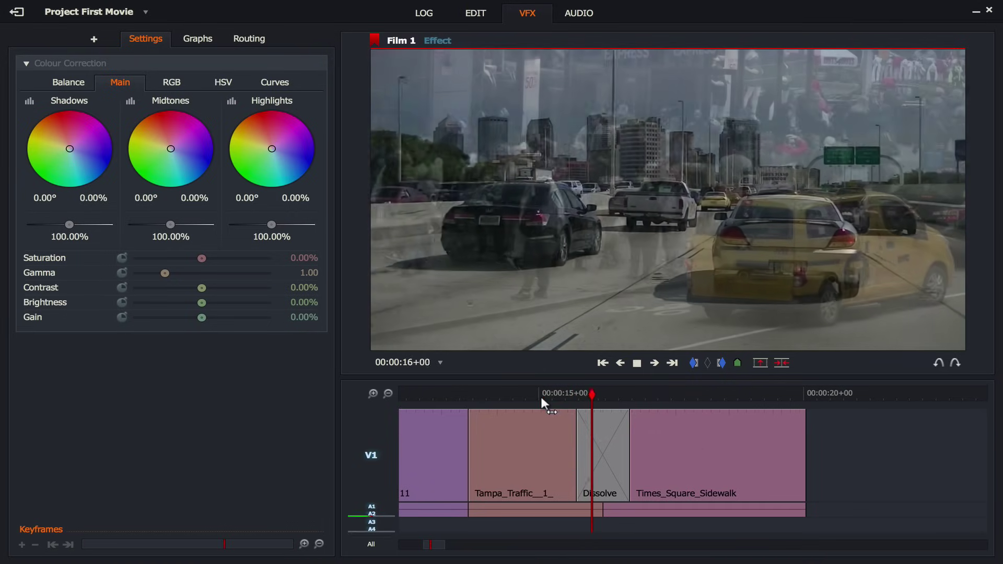
{"action": "left_click", "coordinate": [538, 394]}
{"action": "key", "text": "space"}
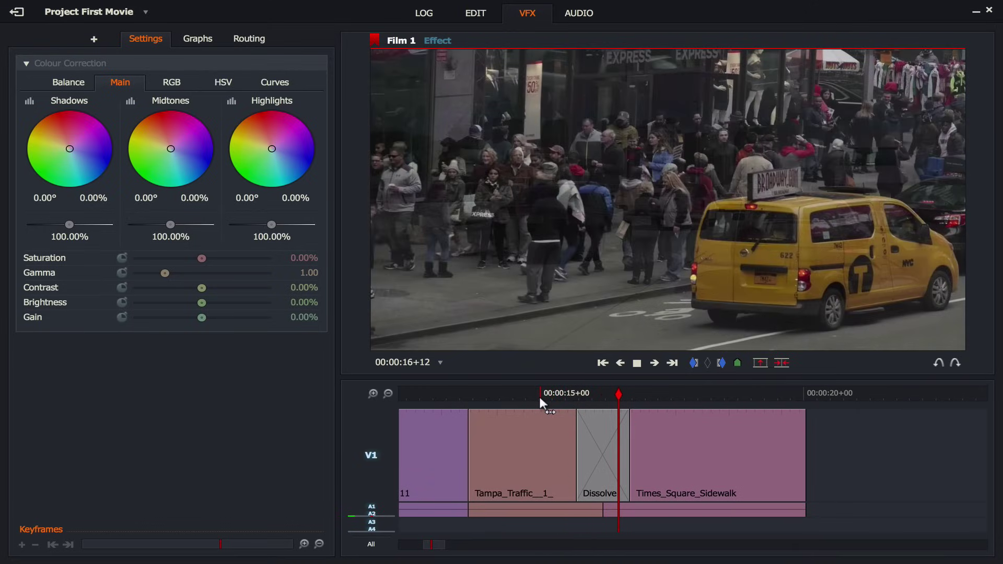
{"action": "left_click", "coordinate": [518, 393]}
{"action": "key", "text": "space"}
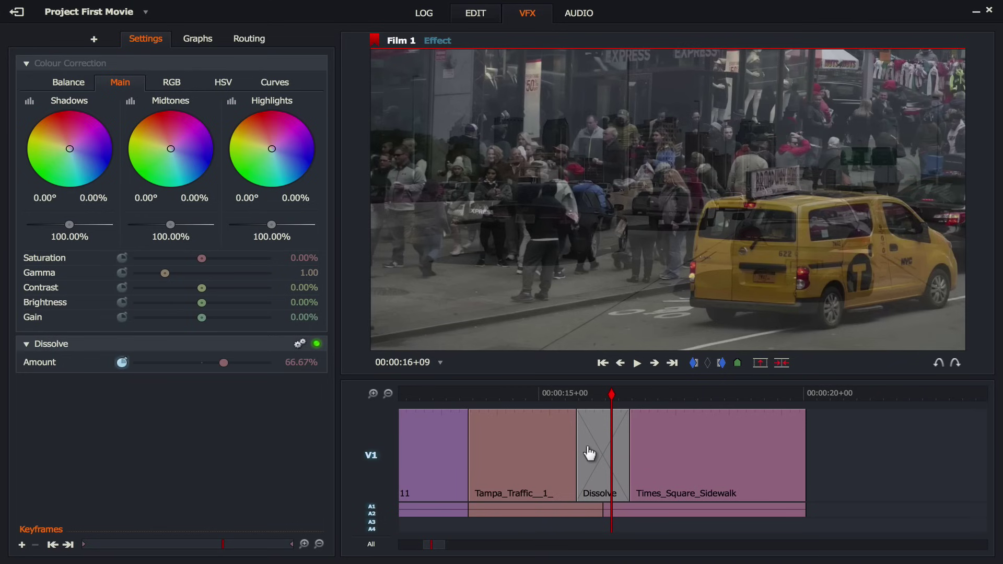
{"action": "key", "text": "alt+2"}
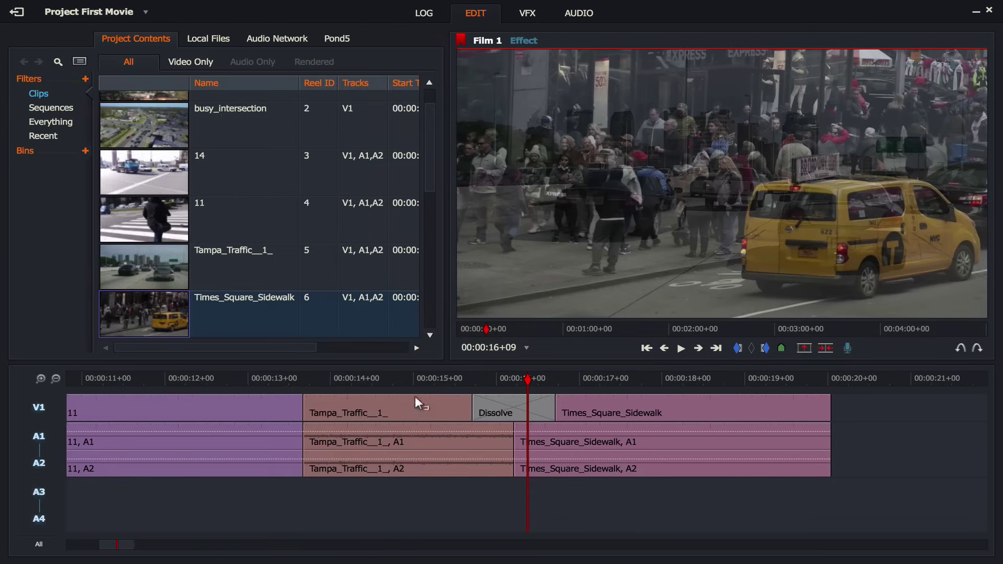
{"action": "left_click", "coordinate": [55, 379]}
{"action": "left_click_drag", "start_coordinate": [105, 385], "coordinate": [457, 381]}
{"action": "key", "text": "space"}
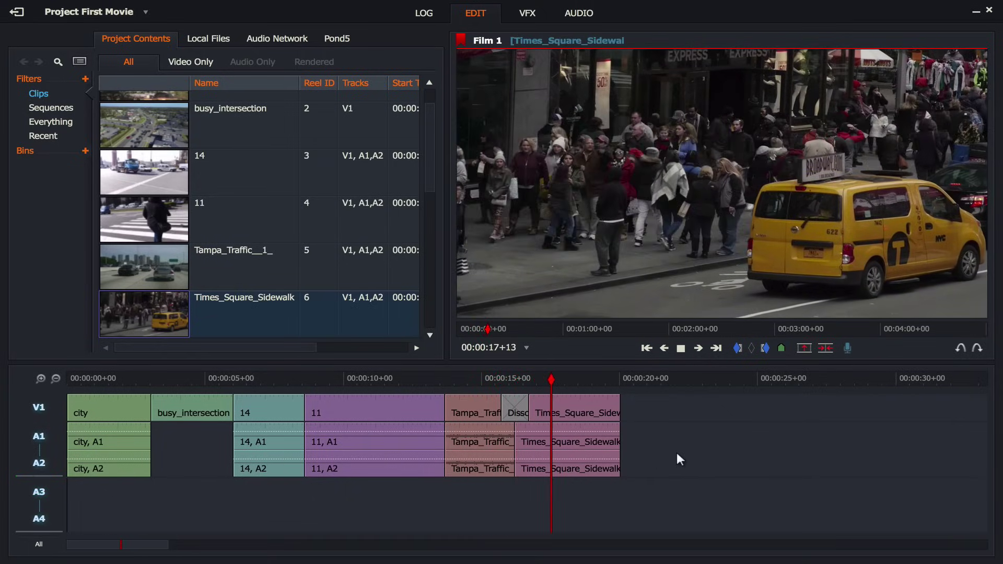
{"action": "key", "text": "space"}
{"action": "scroll", "coordinate": [233, 181], "scroll_direction": "up", "scroll_amount": 2}
{"action": "left_click", "coordinate": [497, 377]}
{"action": "left_click", "coordinate": [304, 411]}
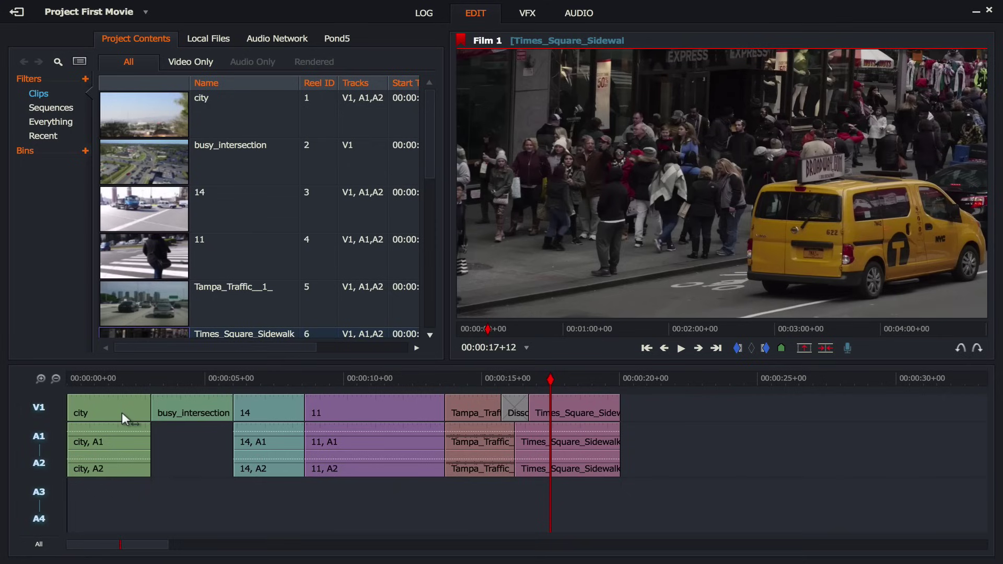